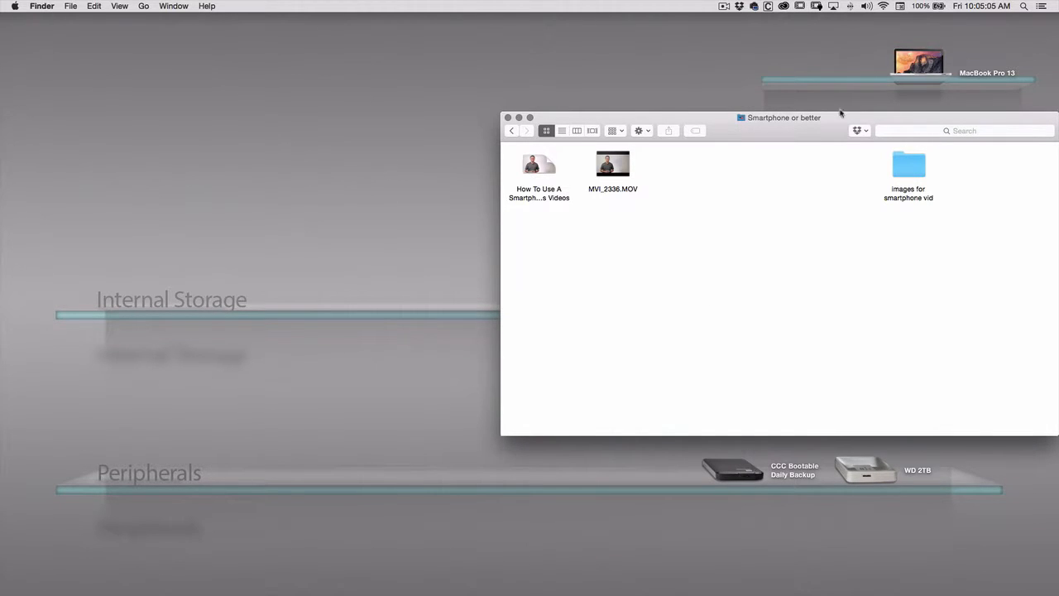
Open the 'images for smartphone vid' folder, then bring the ScreenFlow project forward
{"action": "double_click", "coordinate": [908, 166]}
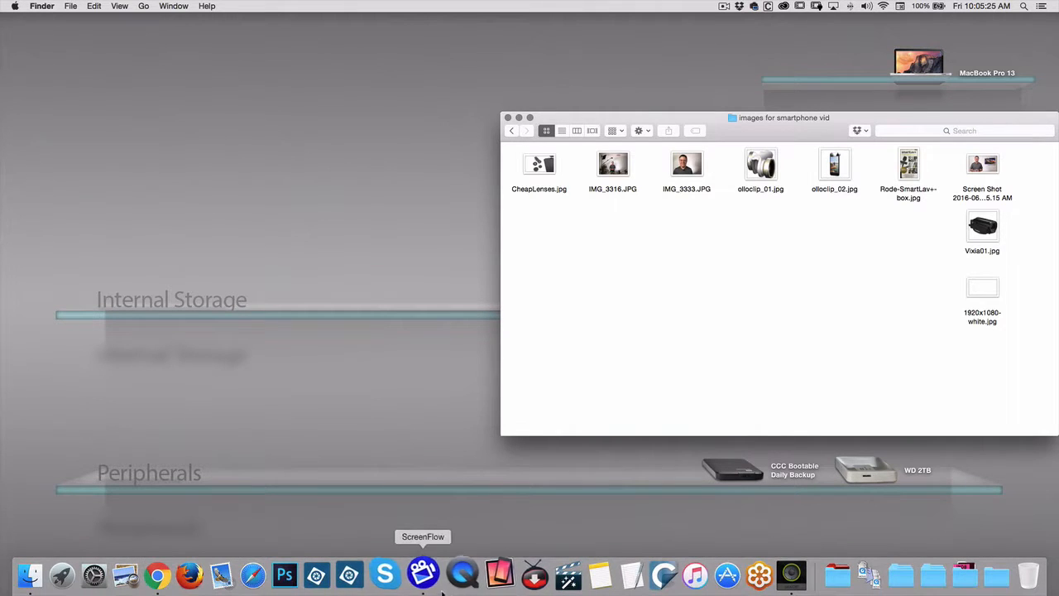
{"action": "left_click", "coordinate": [427, 573]}
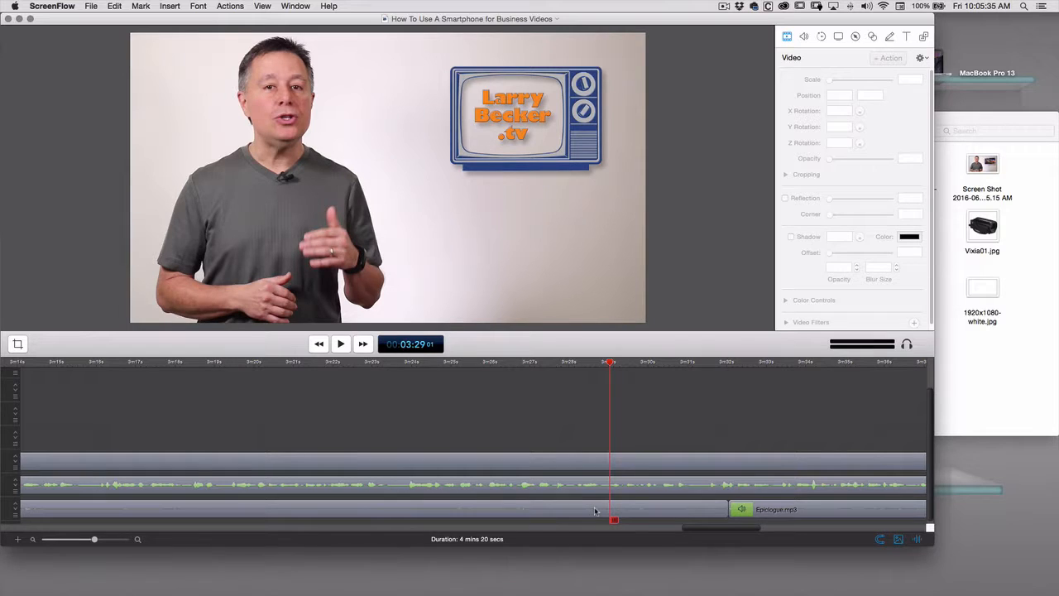
{"action": "left_click", "coordinate": [568, 489]}
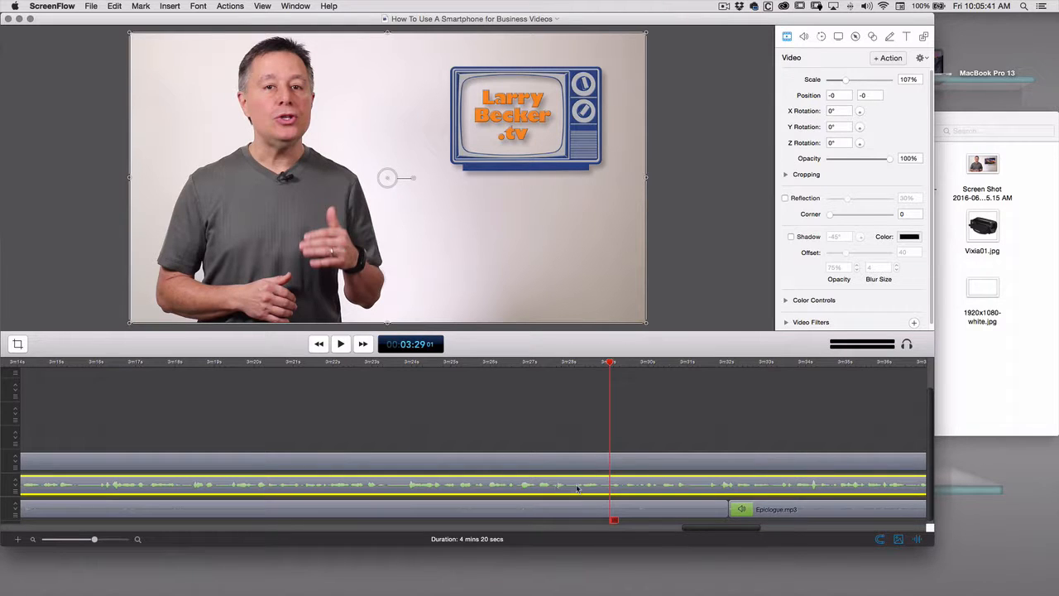
{"action": "left_click", "coordinate": [581, 462]}
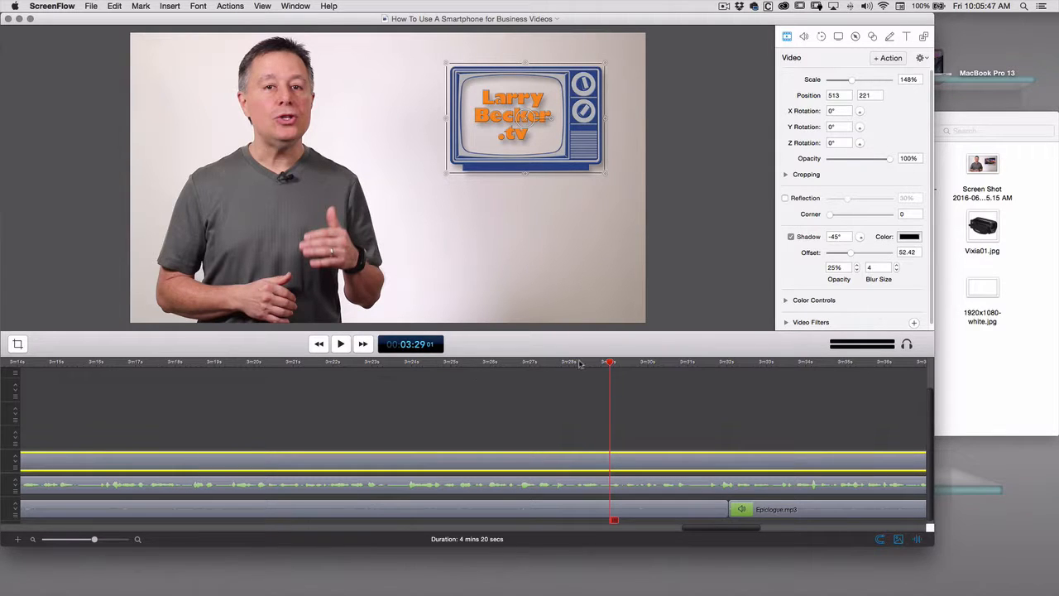
{"action": "left_click", "coordinate": [395, 364]}
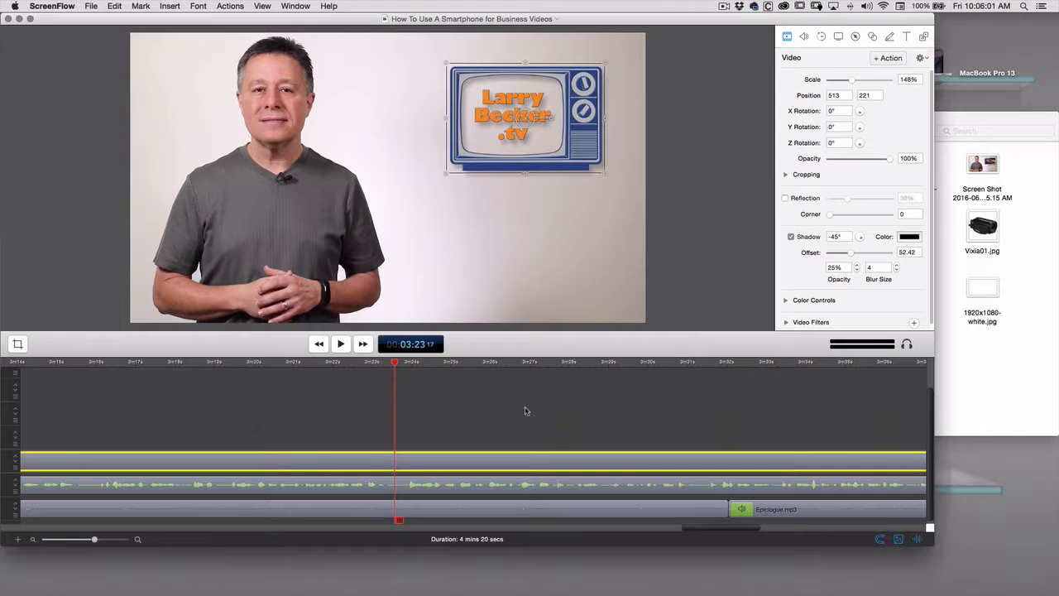
{"action": "key", "text": "space"}
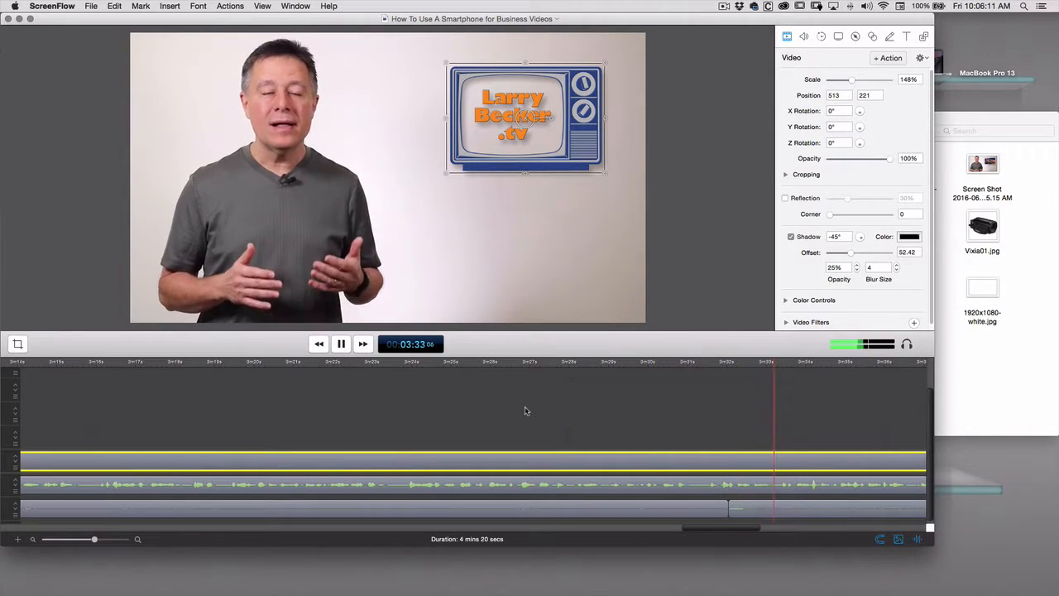
{"action": "key", "text": "space"}
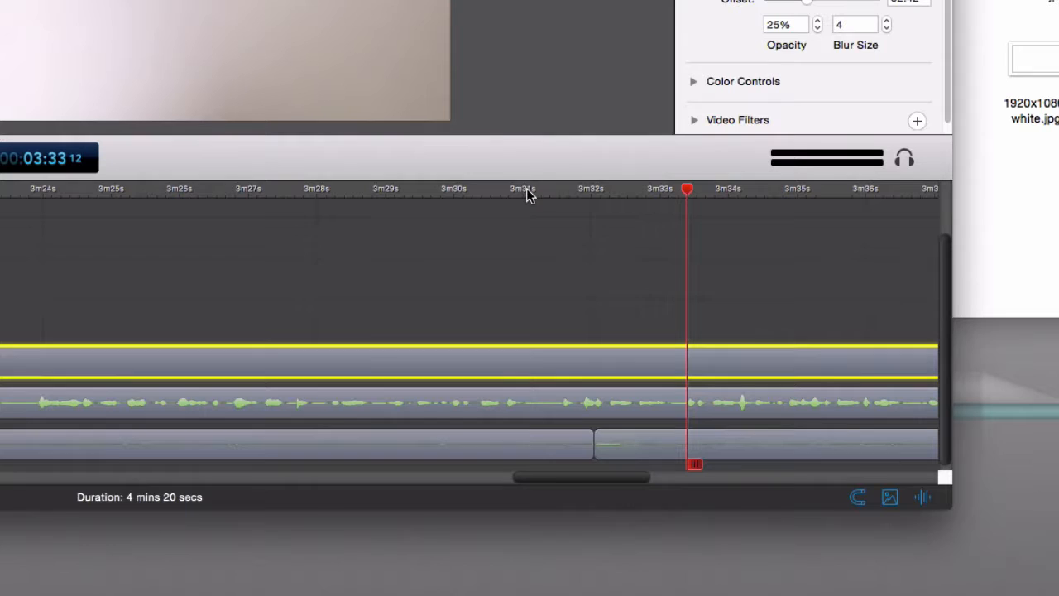
Park the playhead at 3m31s and drop Vixia01.jpg onto its own track there
{"action": "left_click", "coordinate": [456, 195]}
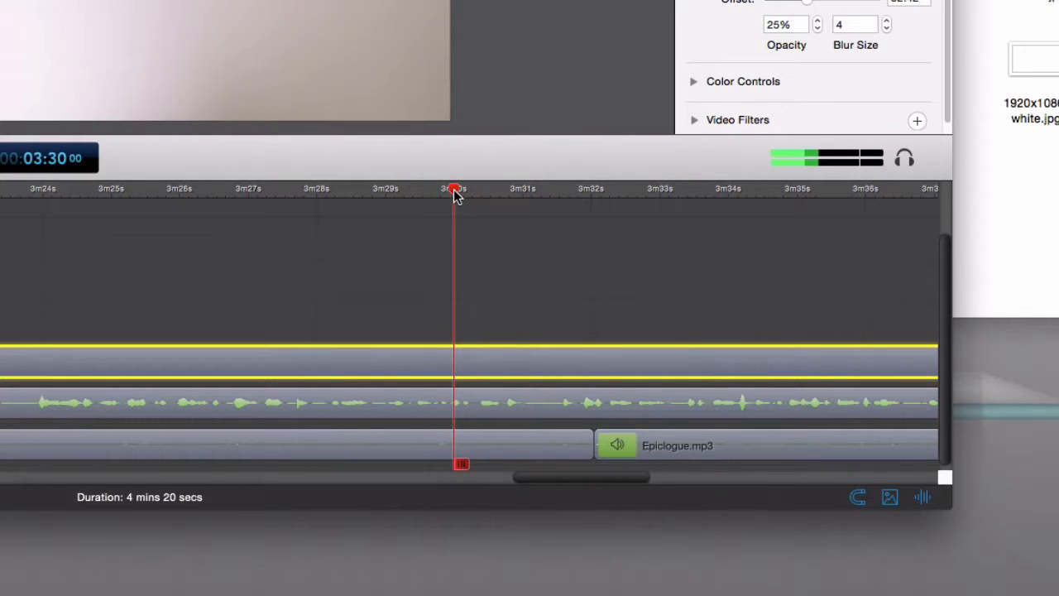
{"action": "key", "text": "space"}
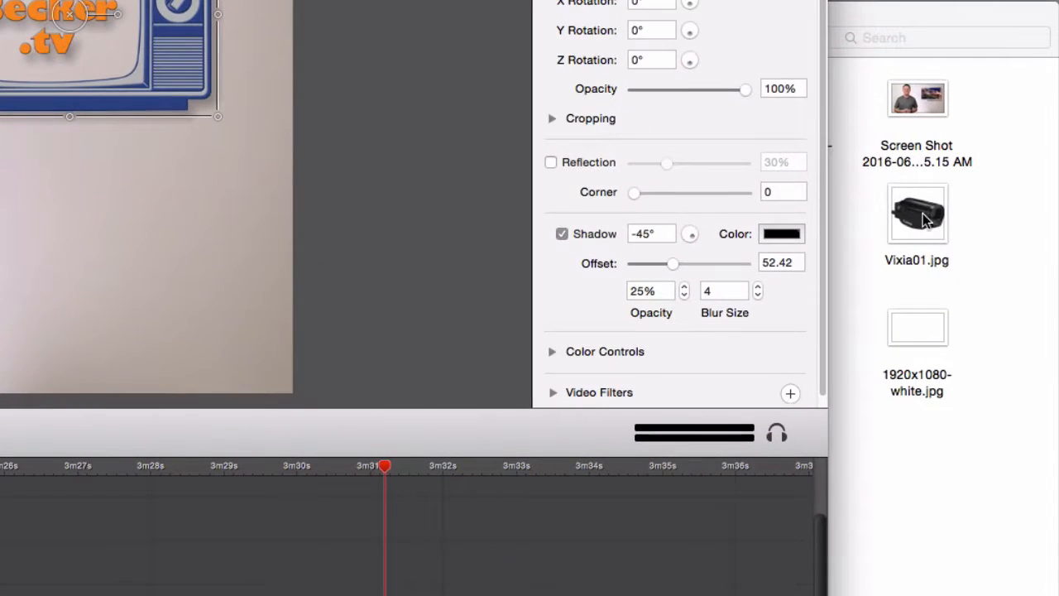
{"action": "left_click_drag", "start_coordinate": [925, 228], "coordinate": [393, 592]}
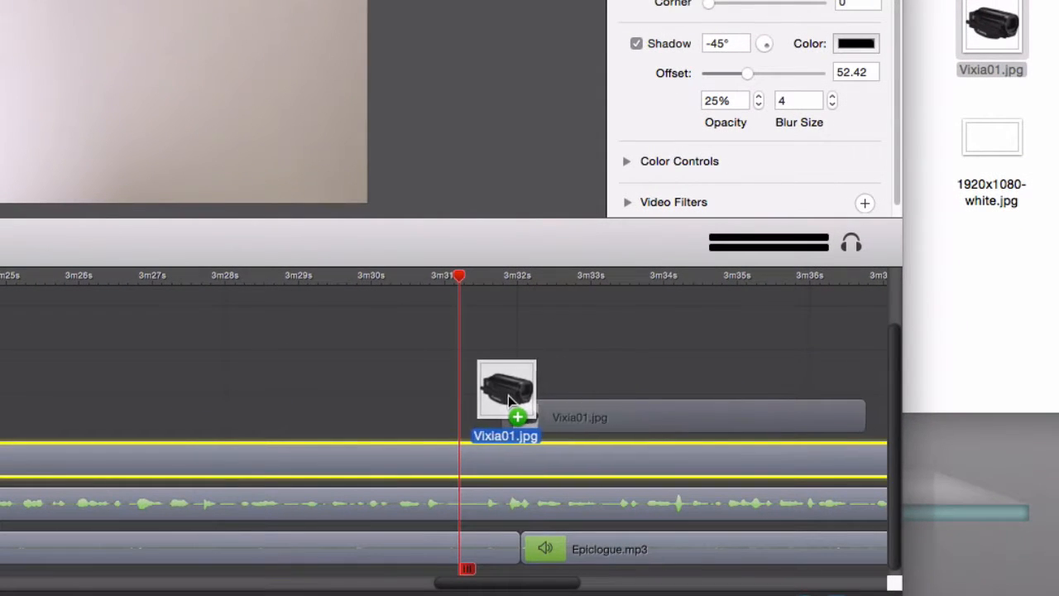
{"action": "left_click_drag", "start_coordinate": [468, 403], "coordinate": [468, 403]}
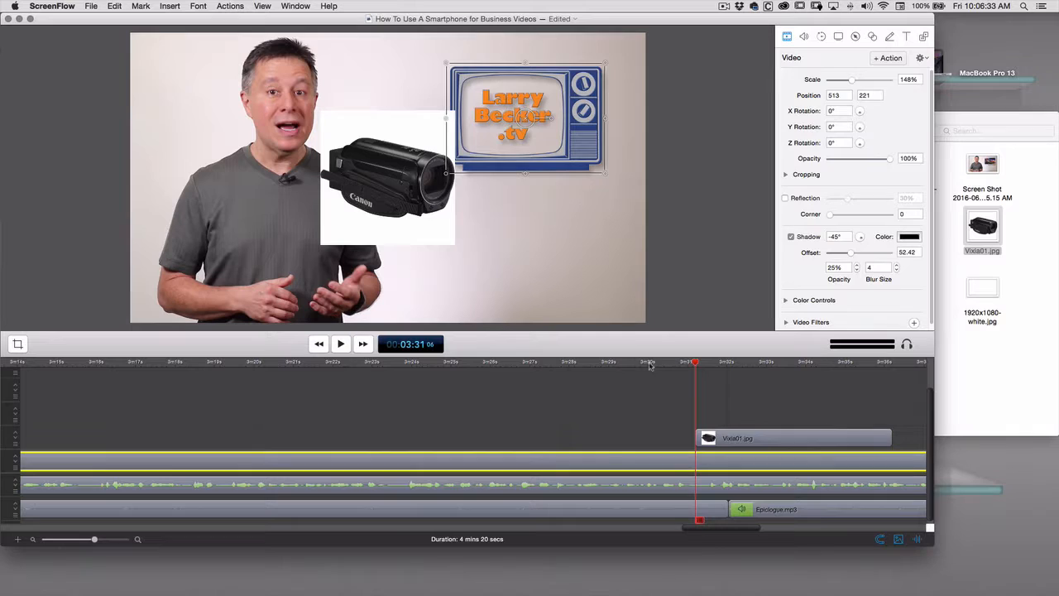
Scale the camcorder photo on the canvas to 212% and centre it over the speaker
{"action": "left_click", "coordinate": [680, 439]}
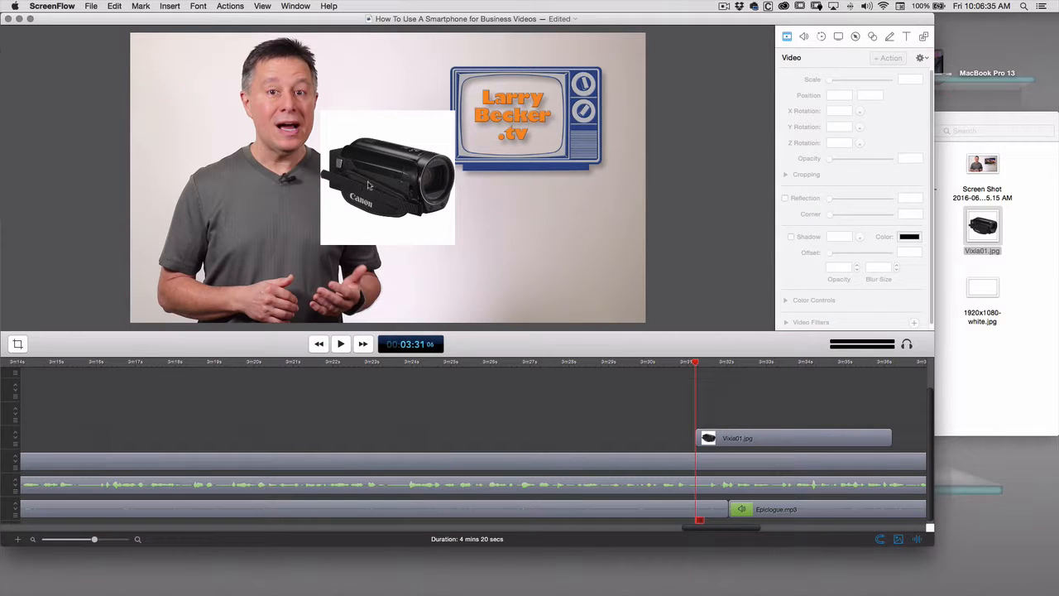
{"action": "left_click", "coordinate": [398, 197]}
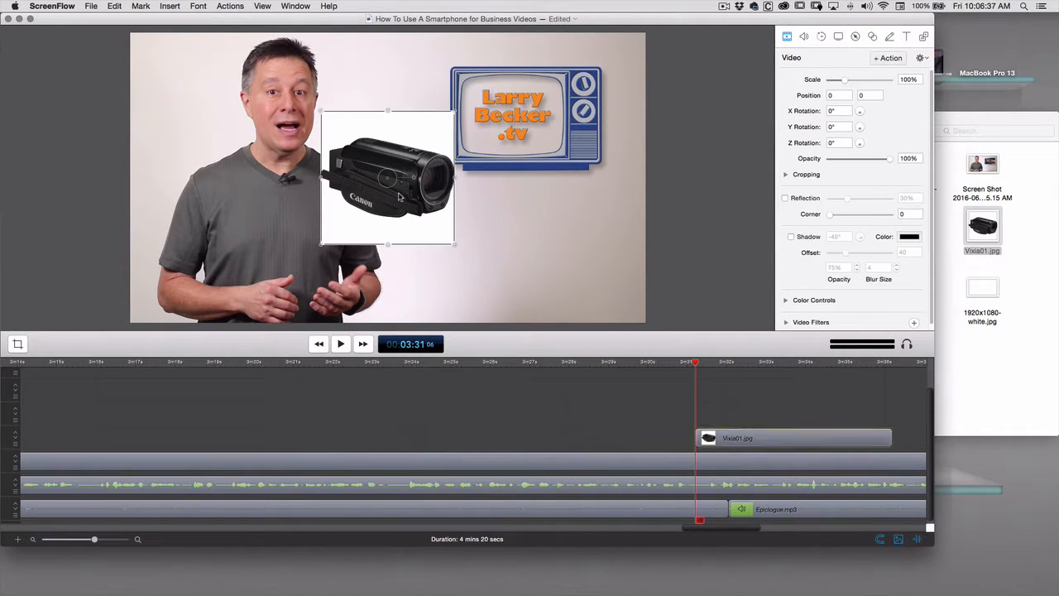
{"action": "left_click_drag", "start_coordinate": [453, 248], "coordinate": [608, 331]}
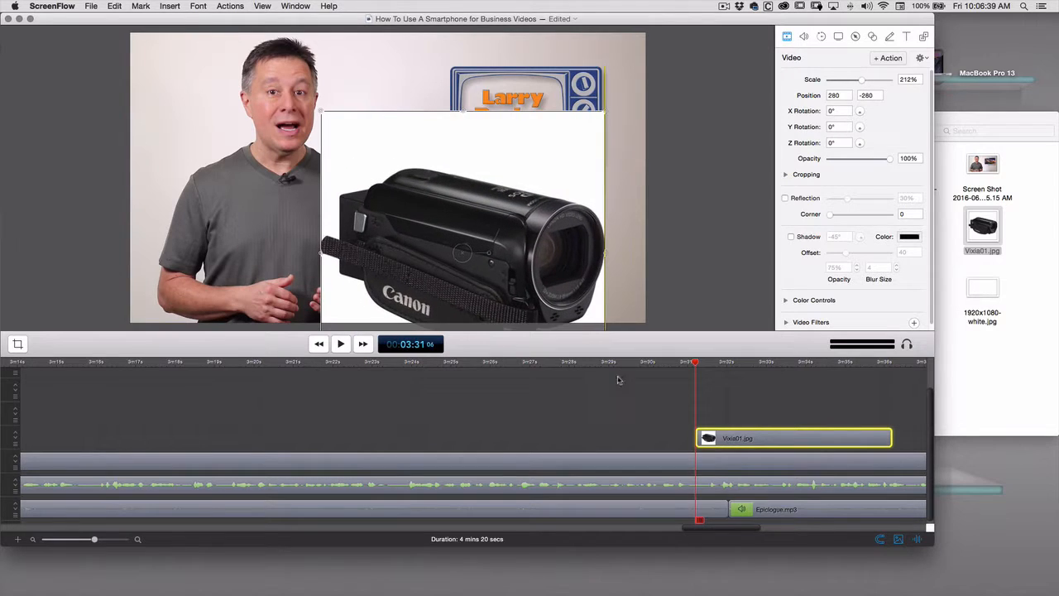
{"action": "left_click_drag", "start_coordinate": [513, 248], "coordinate": [443, 200]}
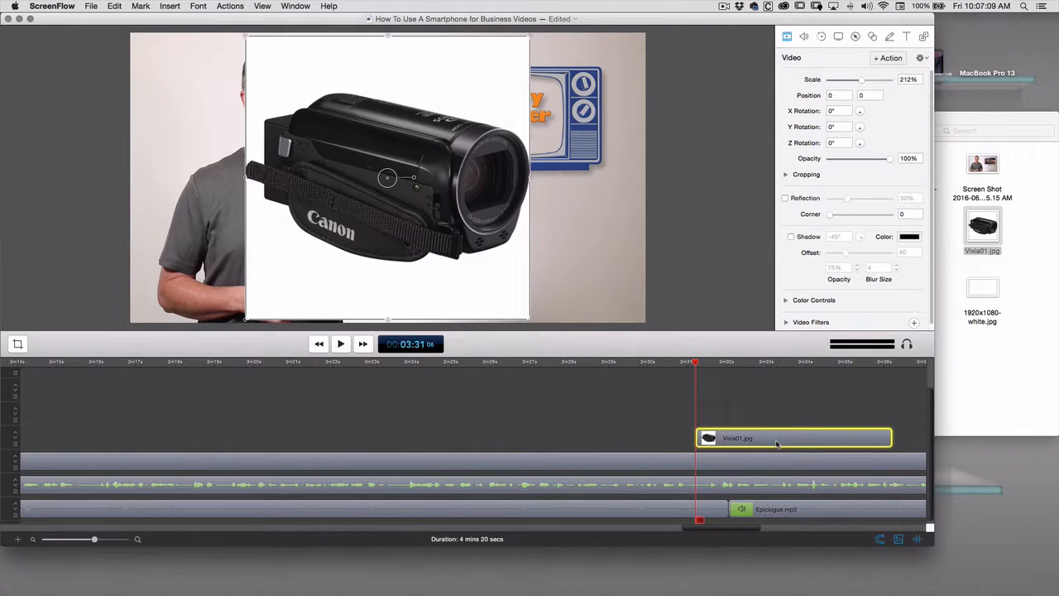
{"action": "left_click_drag", "start_coordinate": [776, 442], "coordinate": [778, 444]}
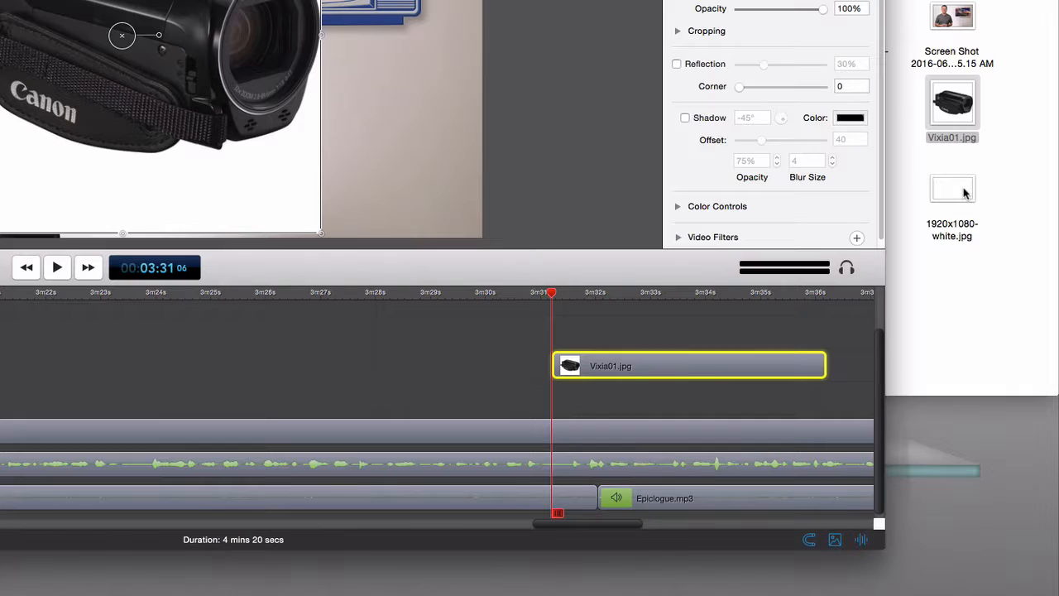
Place 1920x1080-white.jpg beneath Vixia01.jpg matching its length, then preview from 3m30s
{"action": "mouse_move", "coordinate": [965, 193]}
{"action": "left_mouse_down"}
{"action": "mouse_move", "coordinate": [696, 391]}
{"action": "mouse_move", "coordinate": [681, 390]}
{"action": "left_mouse_up"}
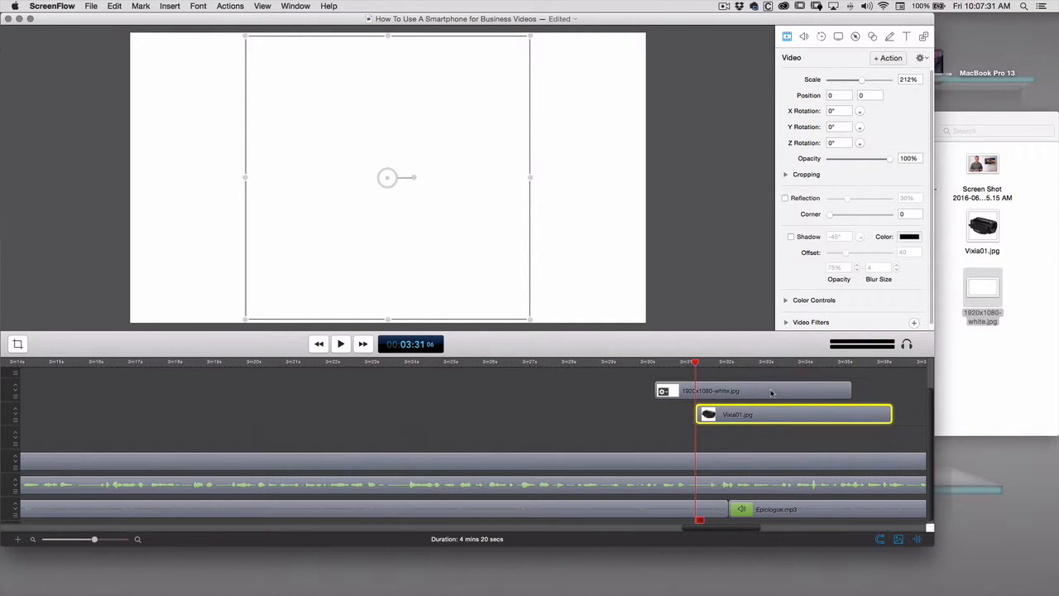
{"action": "mouse_move", "coordinate": [771, 392]}
{"action": "left_mouse_down"}
{"action": "mouse_move", "coordinate": [809, 395]}
{"action": "mouse_move", "coordinate": [815, 453]}
{"action": "left_mouse_up"}
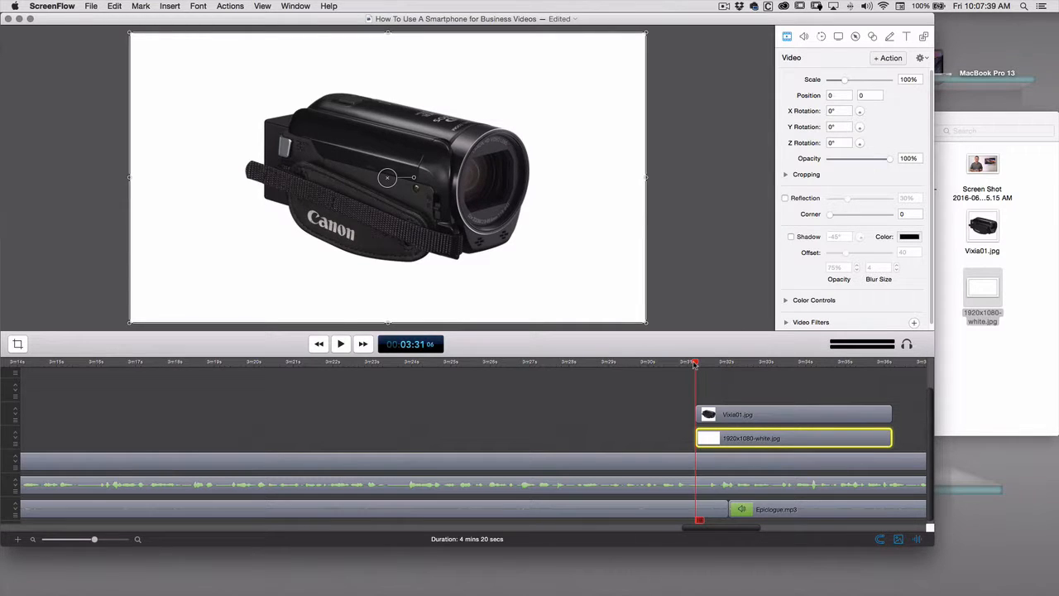
{"action": "left_click_drag", "start_coordinate": [694, 365], "coordinate": [659, 365]}
{"action": "left_click", "coordinate": [639, 398]}
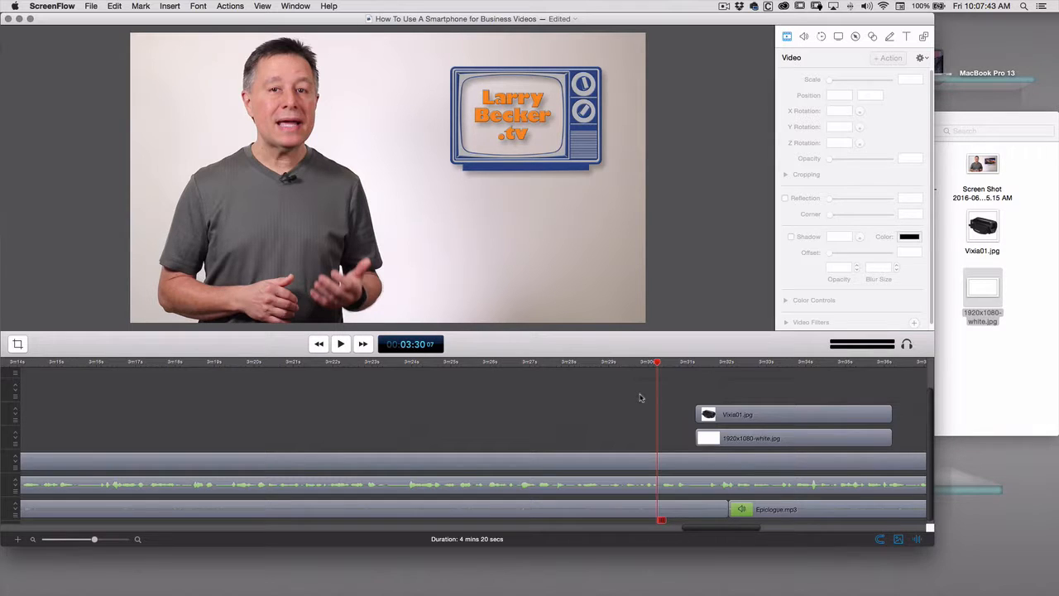
{"action": "key", "text": "space"}
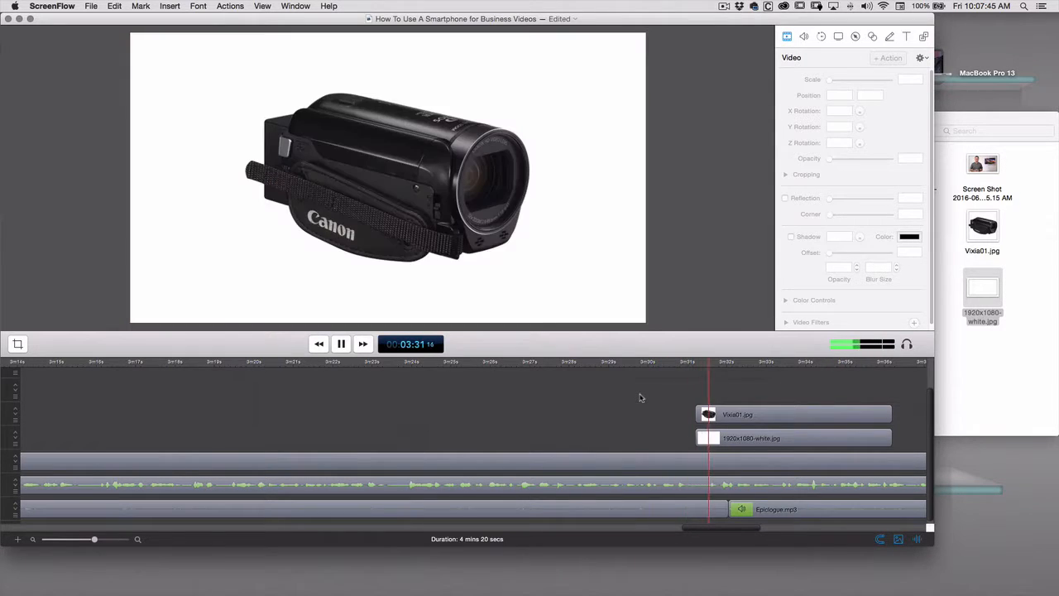
{"action": "key", "text": "space"}
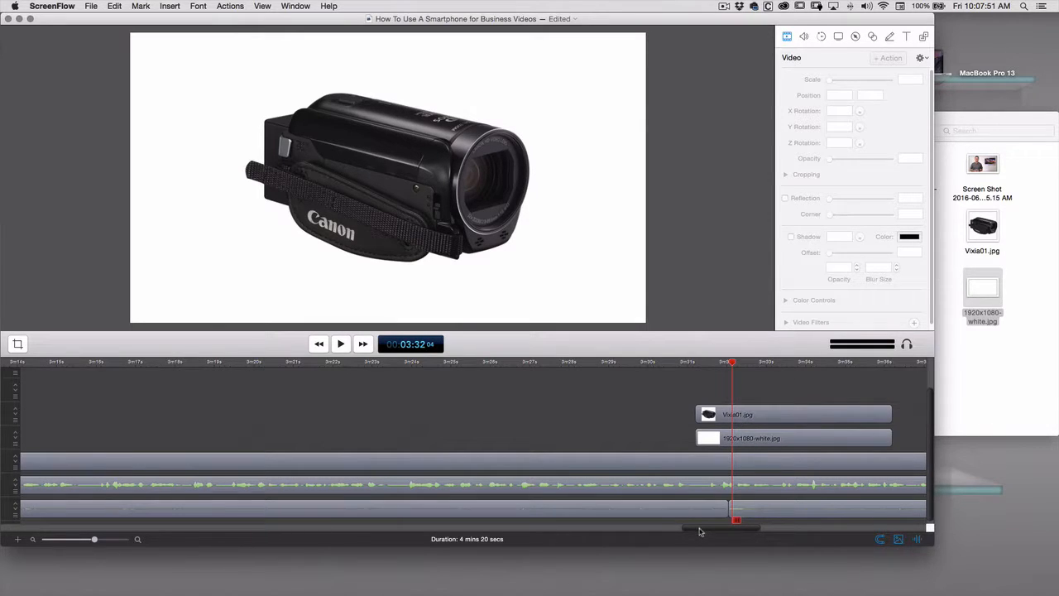
{"action": "left_click_drag", "start_coordinate": [699, 531], "coordinate": [726, 529]}
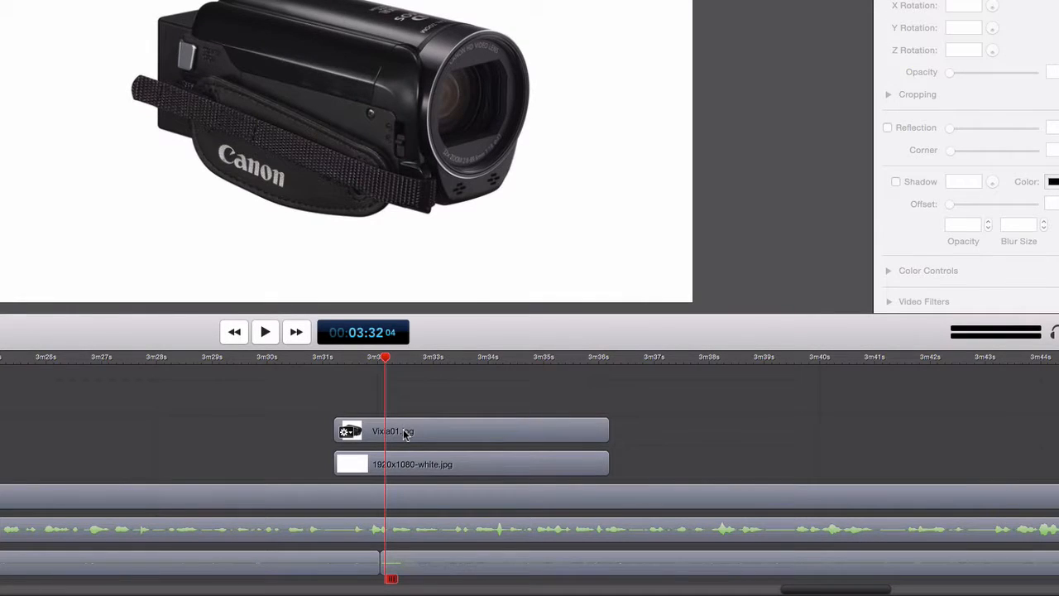
Add a Video Action to Vixia01.jpg and set its end scale to 249%
{"action": "left_click", "coordinate": [439, 432]}
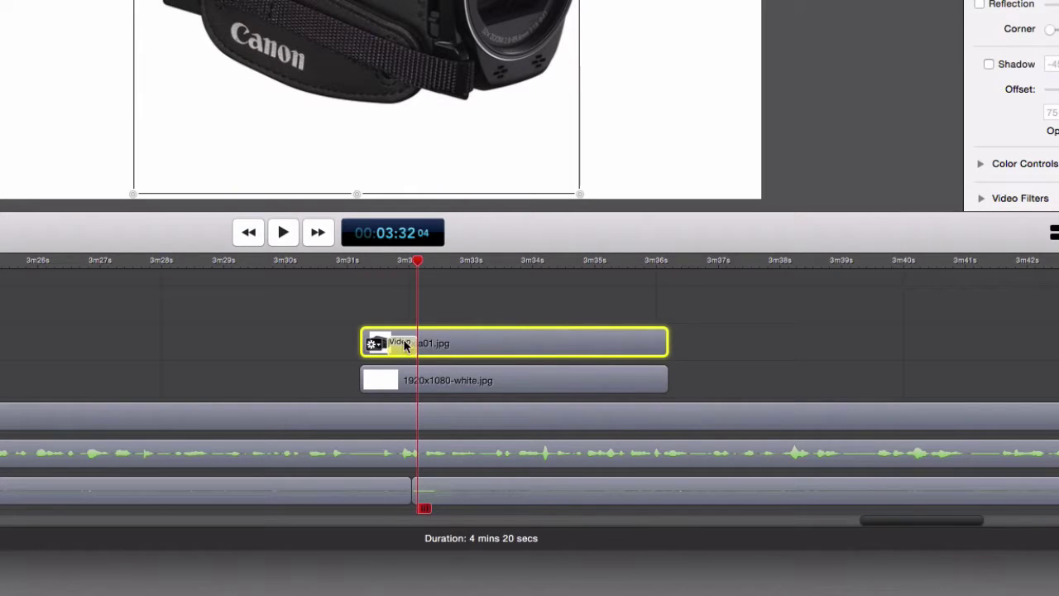
{"action": "left_click_drag", "start_coordinate": [399, 348], "coordinate": [469, 356]}
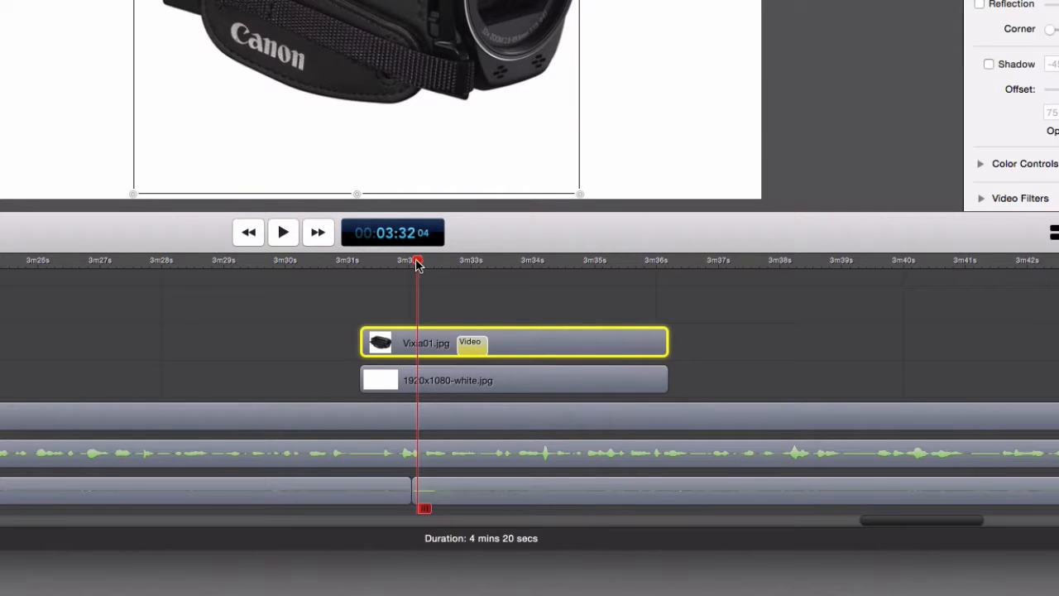
{"action": "left_click_drag", "start_coordinate": [418, 263], "coordinate": [487, 263]}
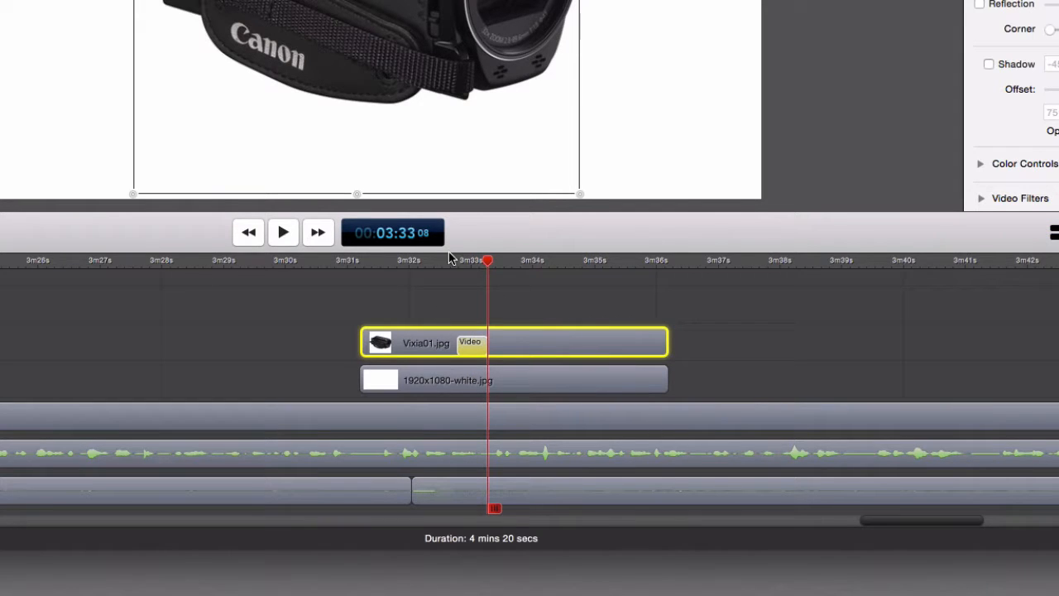
{"action": "left_click", "coordinate": [424, 261]}
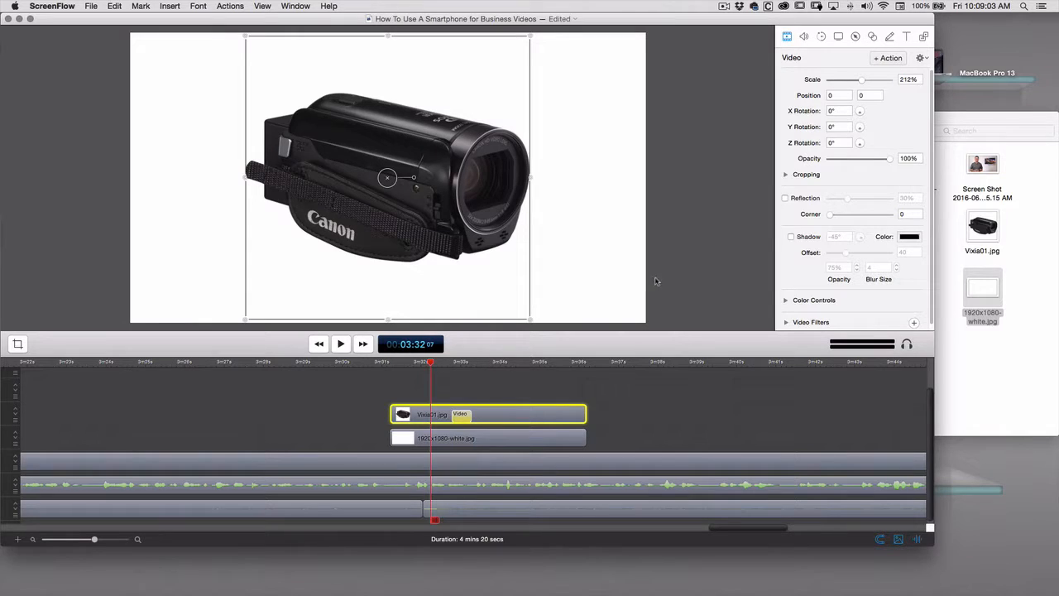
{"action": "left_click", "coordinate": [504, 362]}
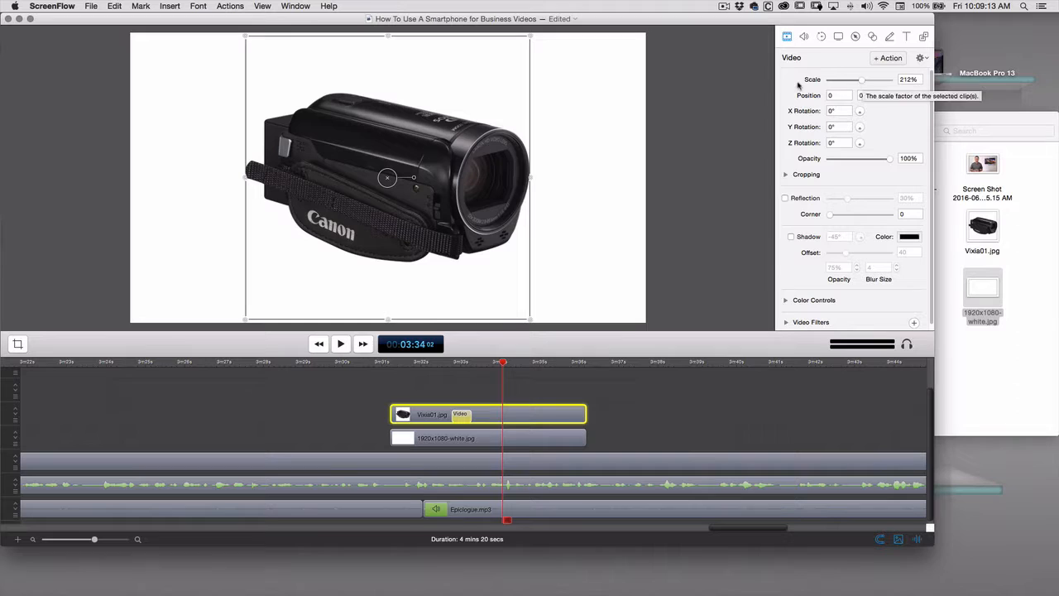
{"action": "left_click_drag", "start_coordinate": [863, 80], "coordinate": [871, 80]}
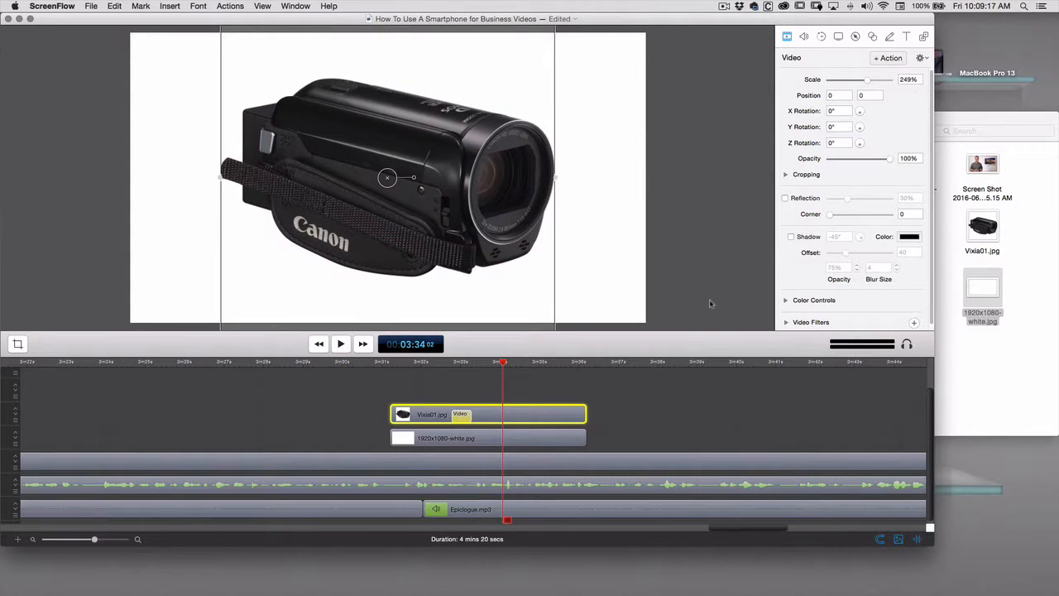
Preview the zoom action by playing back from its starting point
{"action": "left_click", "coordinate": [426, 366]}
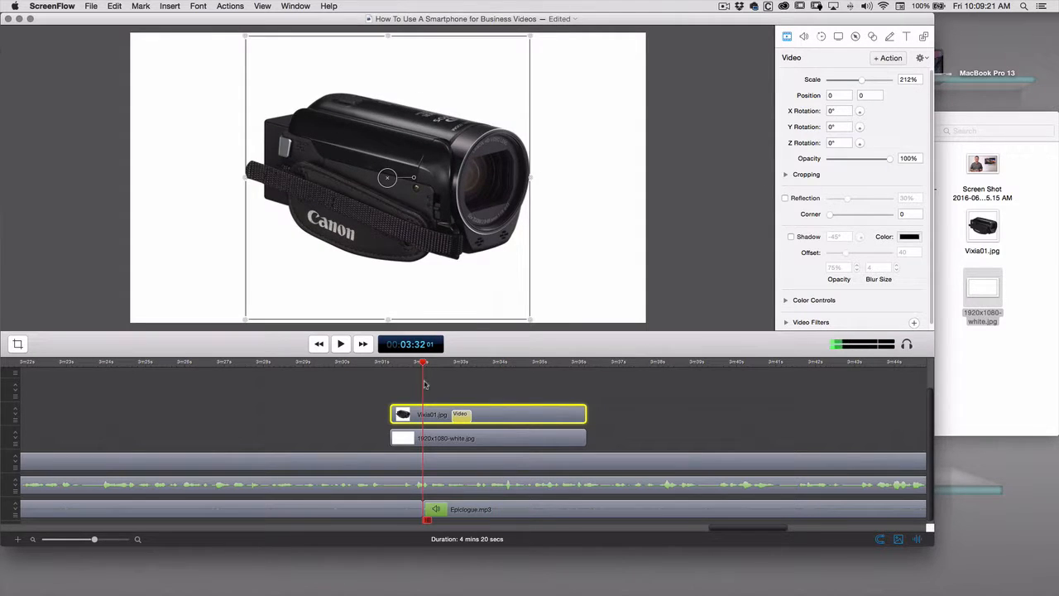
{"action": "left_click", "coordinate": [429, 389]}
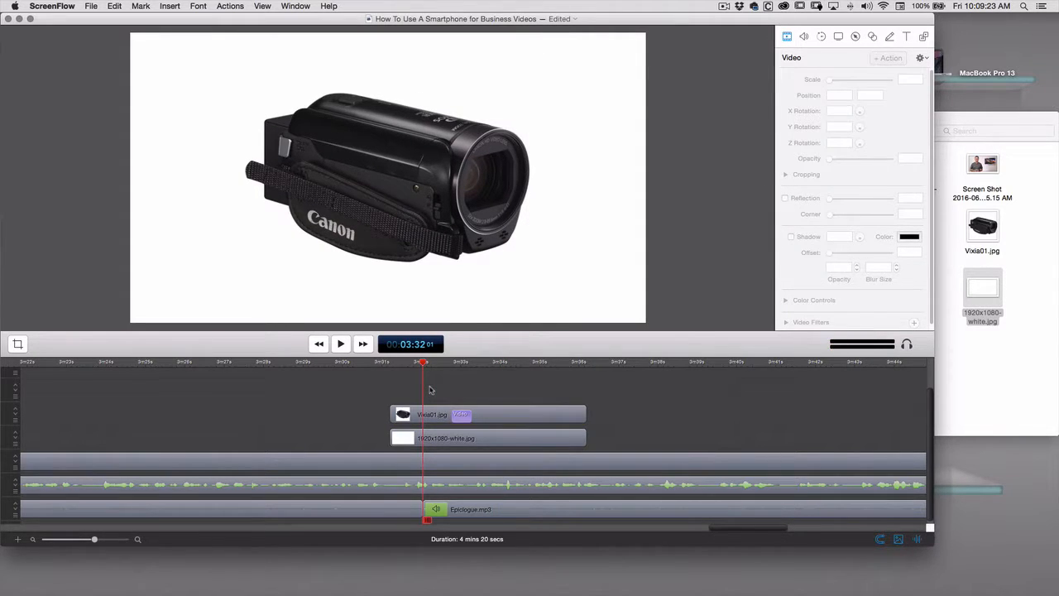
{"action": "key", "text": "space"}
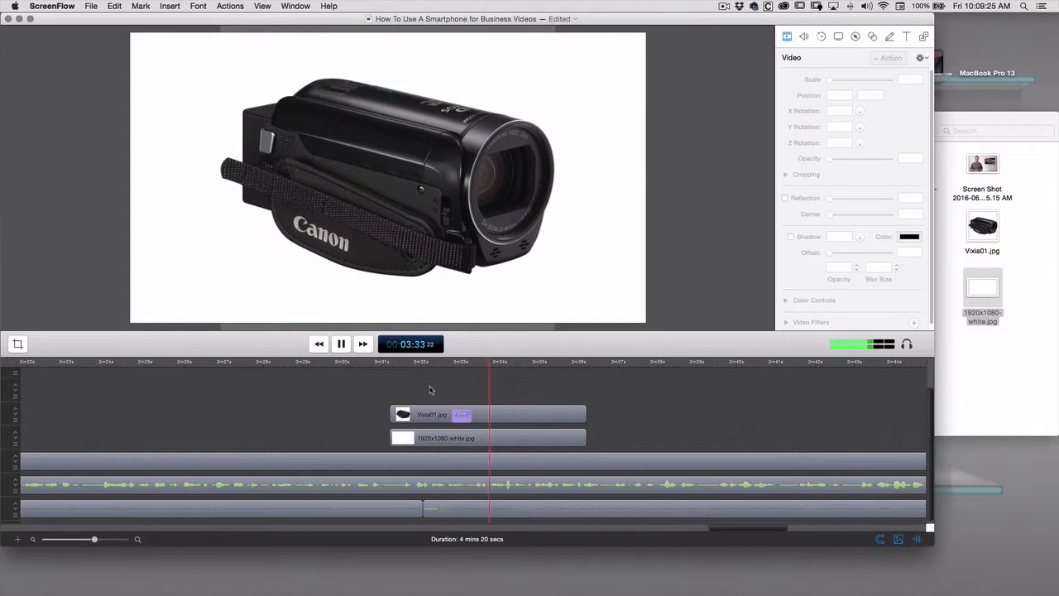
{"action": "key", "text": "space"}
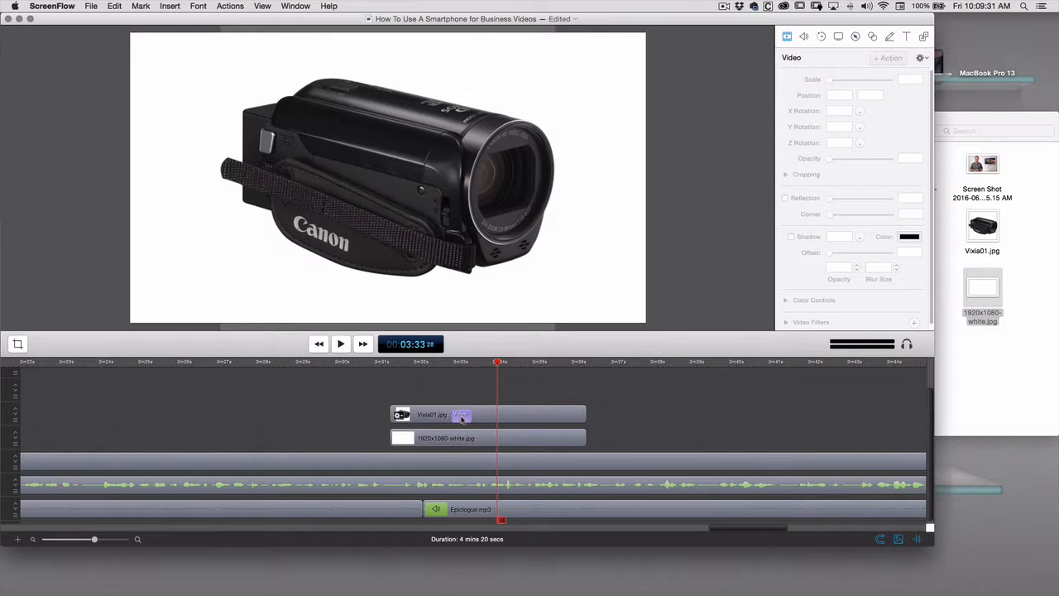
Extend the Video action bar back to Vixia01.jpg's start so the zoom spans the whole clip
{"action": "left_click", "coordinate": [464, 417]}
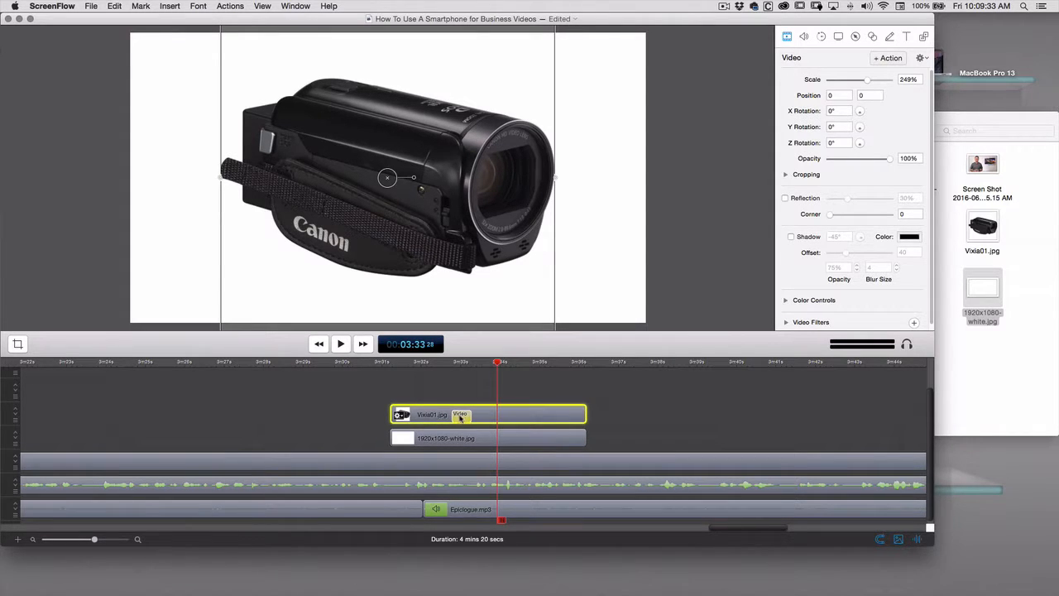
{"action": "left_click_drag", "start_coordinate": [460, 417], "coordinate": [458, 416]}
{"action": "left_click_drag", "start_coordinate": [460, 417], "coordinate": [579, 420]}
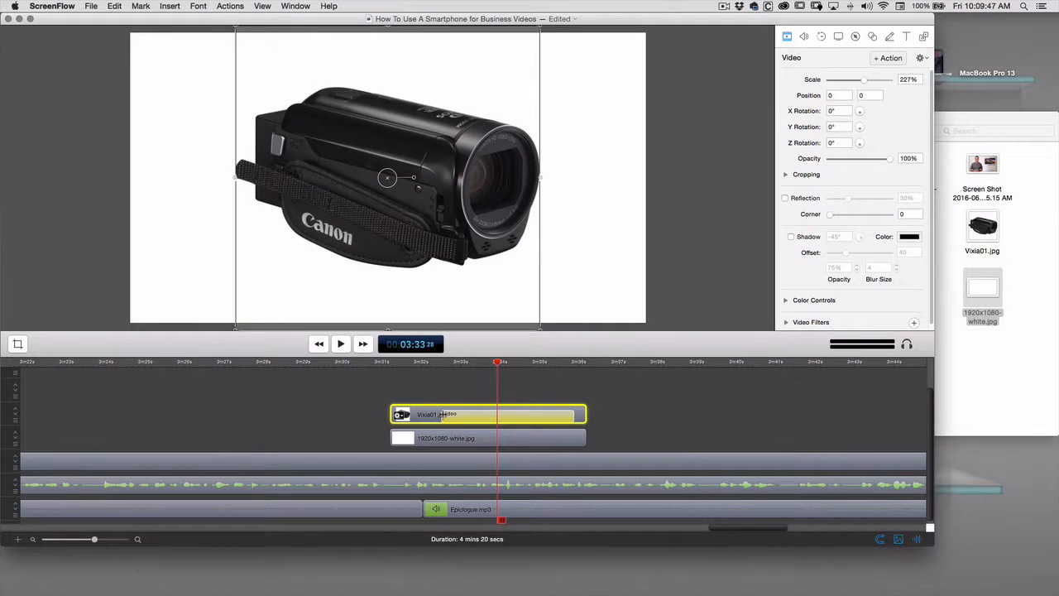
{"action": "left_click_drag", "start_coordinate": [443, 414], "coordinate": [387, 418]}
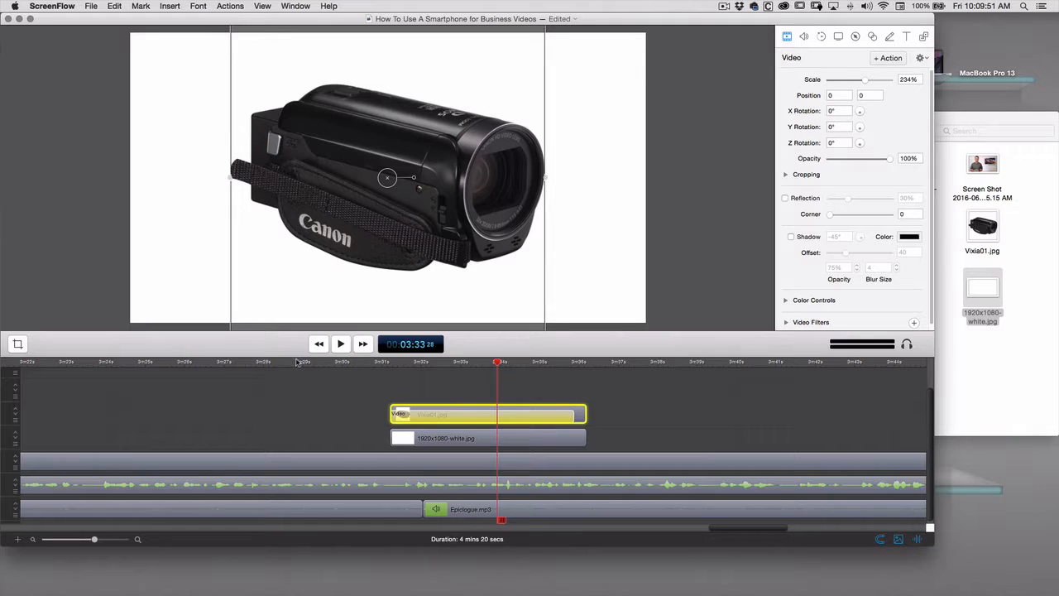
{"action": "left_click", "coordinate": [303, 366]}
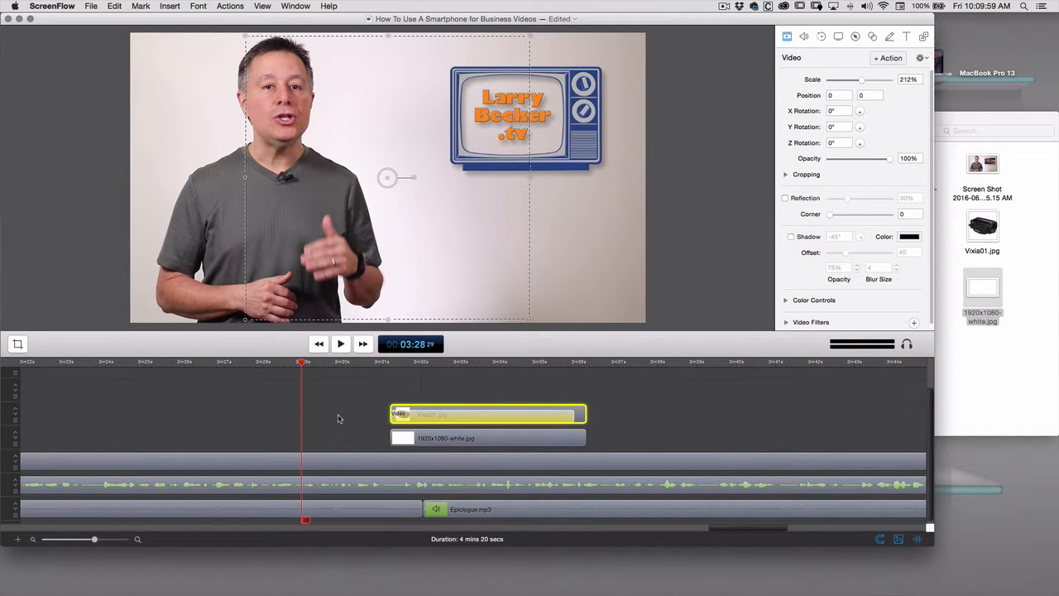
{"action": "left_click", "coordinate": [338, 418]}
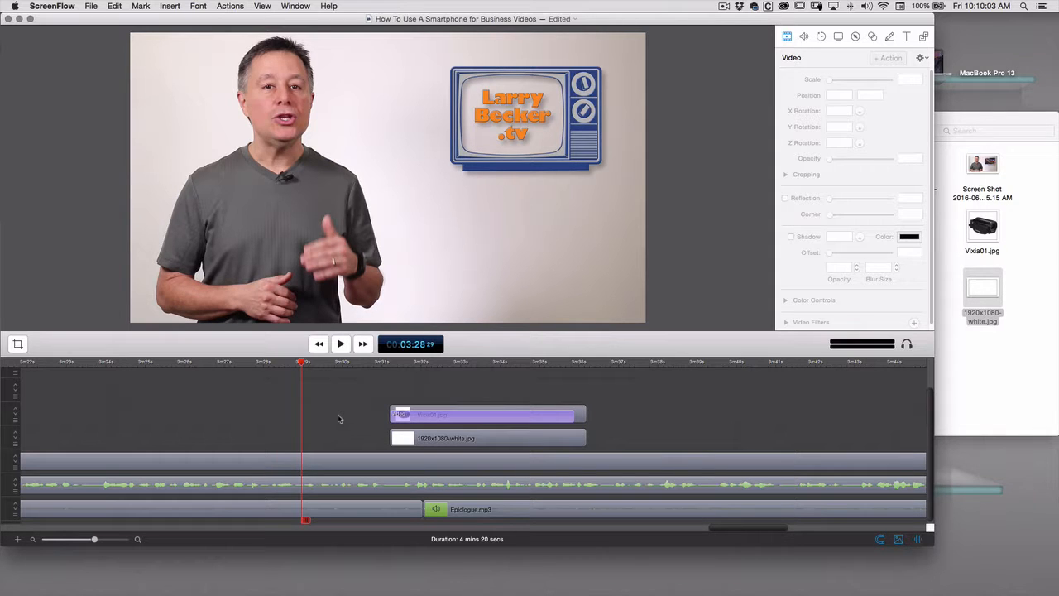
{"action": "key", "text": "space"}
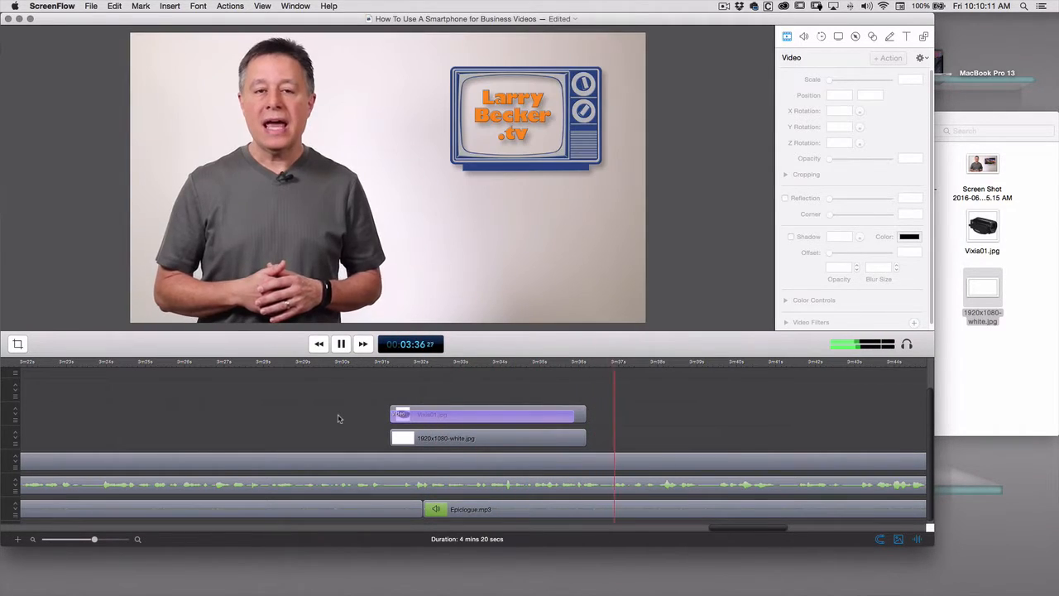
{"action": "key", "text": "space"}
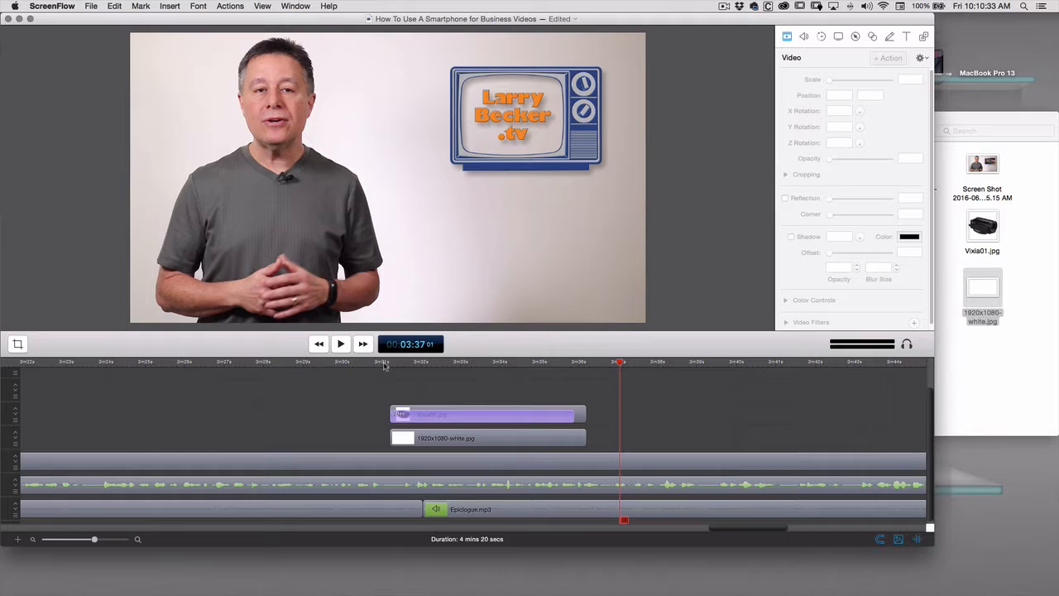
{"action": "left_click", "coordinate": [364, 363]}
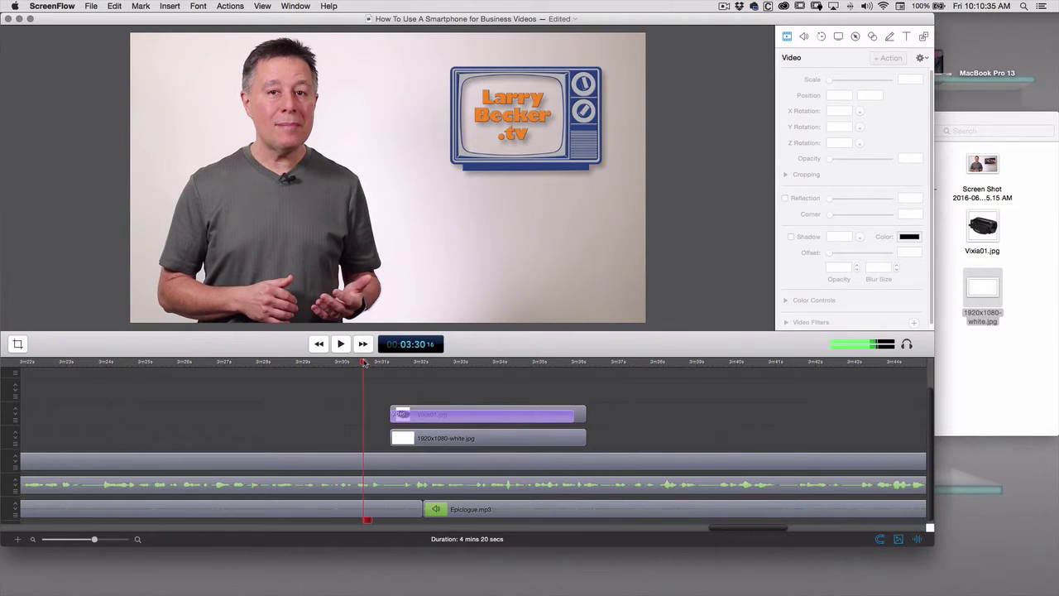
{"action": "key", "text": "space"}
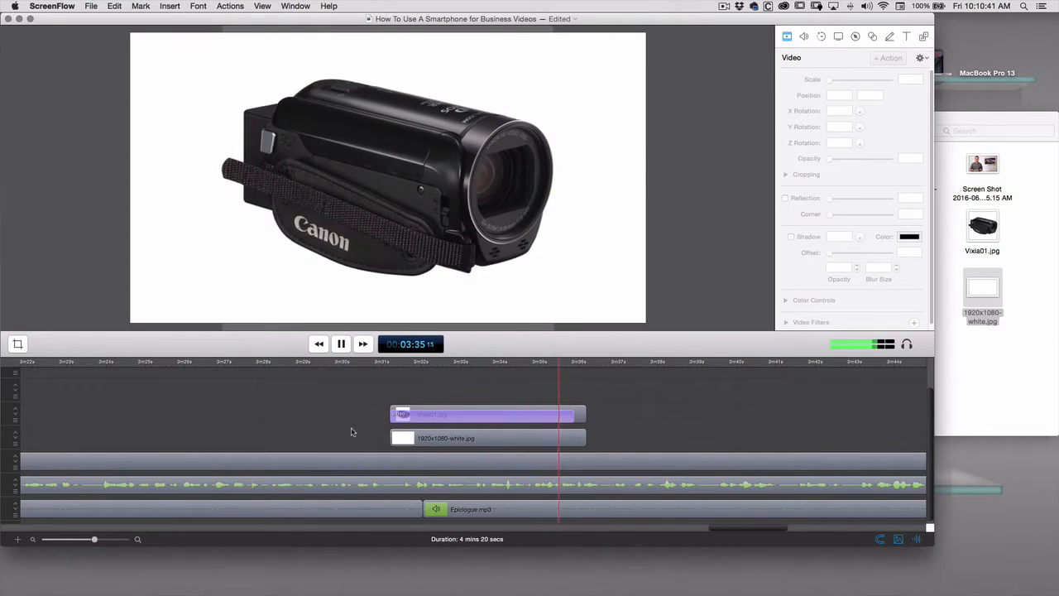
{"action": "key", "text": "space"}
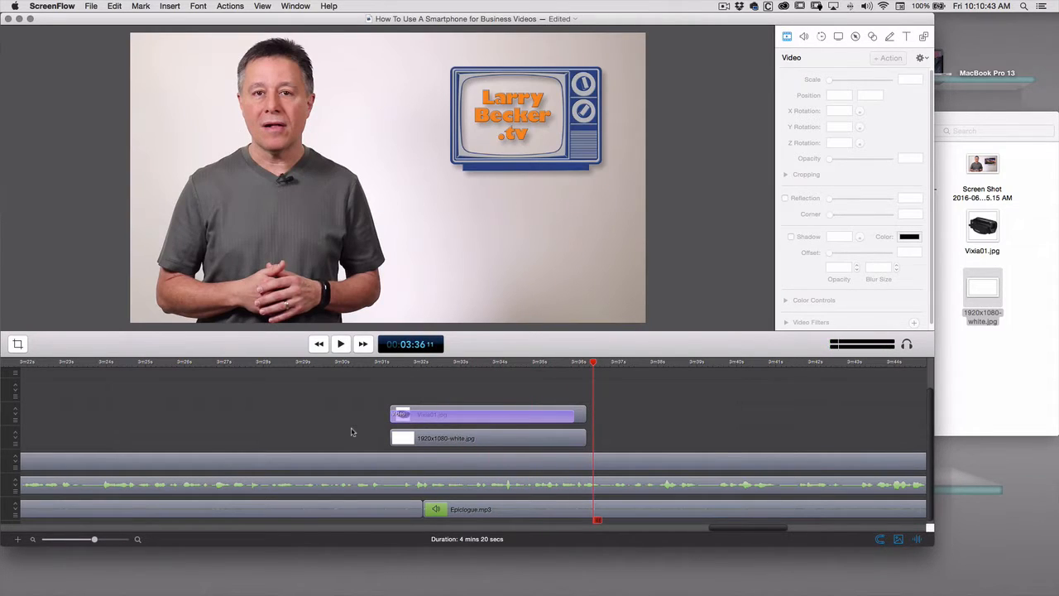